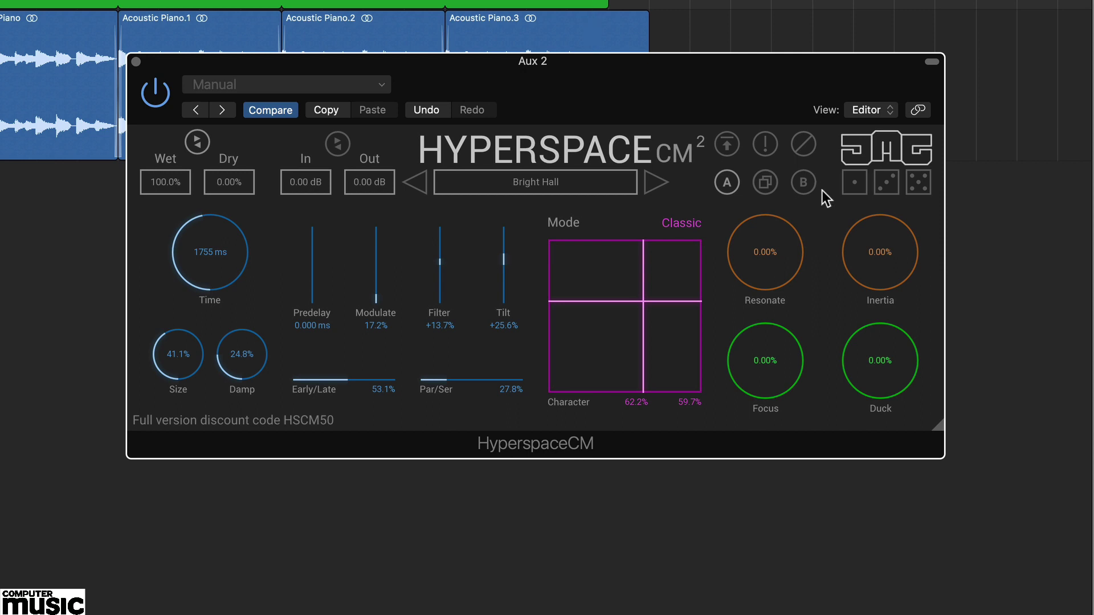
Shorten the reverb Time from 1755 ms to 1390 ms with the Time knob.
{"action": "left_click_drag", "start_coordinate": [211, 252], "coordinate": [191, 267]}
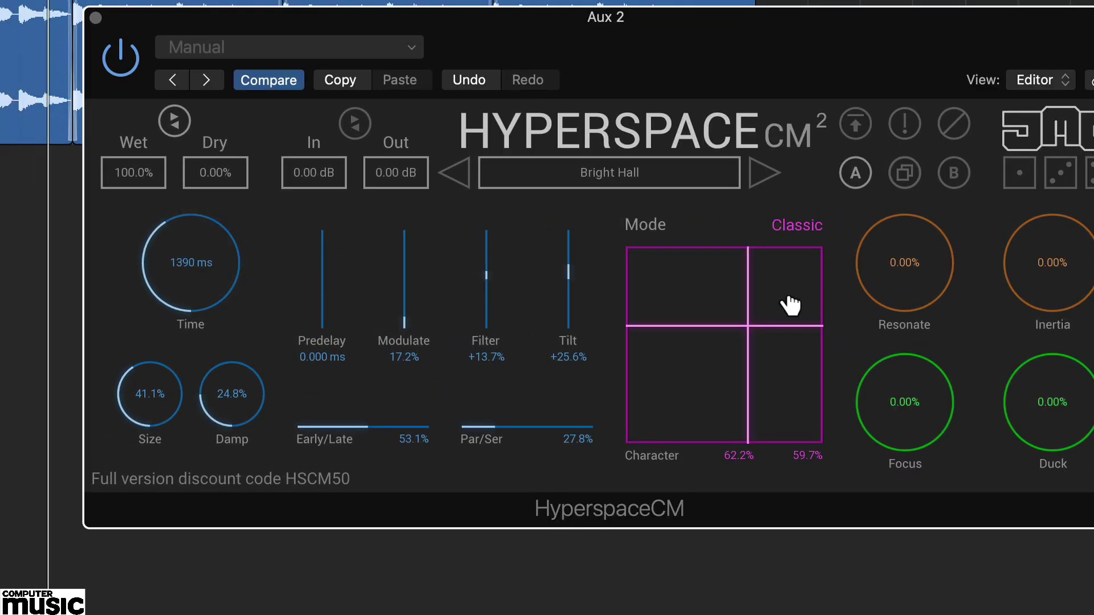
Switch the reverb to Modern mode and try a different Character position.
{"action": "left_click", "coordinate": [812, 233]}
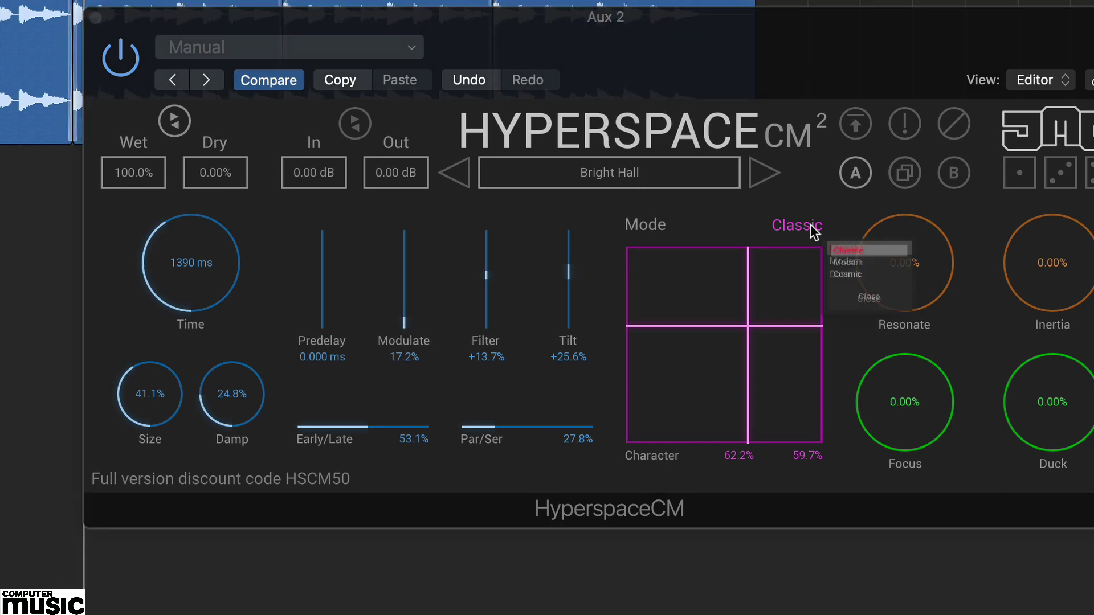
{"action": "left_click", "coordinate": [838, 262]}
{"action": "mouse_move", "coordinate": [747, 325]}
{"action": "left_mouse_down"}
{"action": "mouse_move", "coordinate": [695, 324]}
{"action": "mouse_move", "coordinate": [749, 327]}
{"action": "left_mouse_up"}
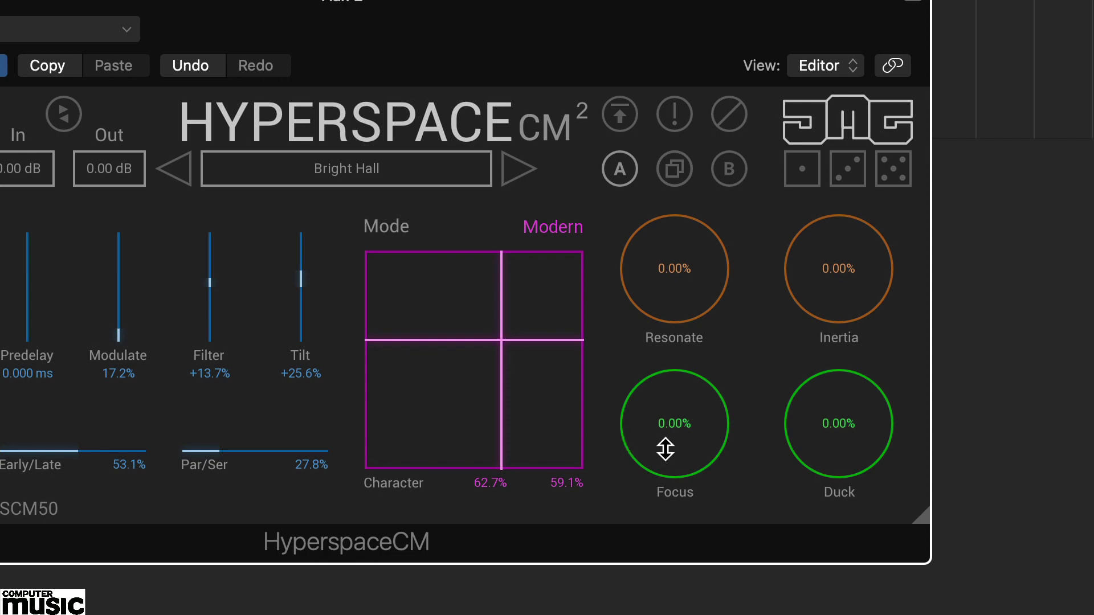
Set Focus to 3.6%, Duck to 3.2%, Resonate to 0.40% and Inertia to 15.6%.
{"action": "left_click_drag", "start_coordinate": [666, 449], "coordinate": [752, 483]}
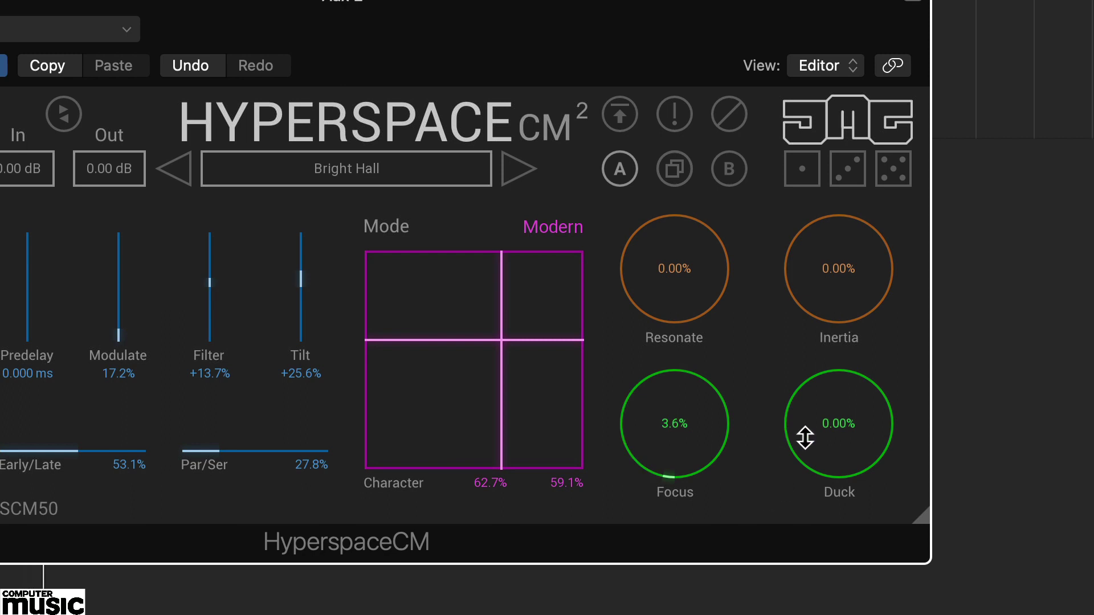
{"action": "left_click_drag", "start_coordinate": [803, 439], "coordinate": [774, 432]}
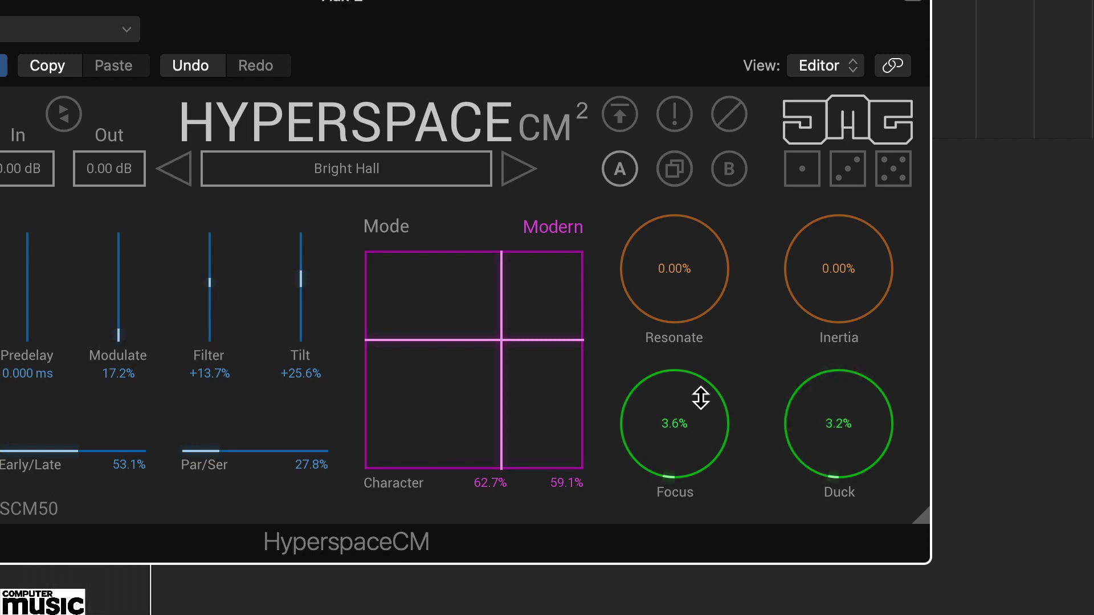
{"action": "left_click_drag", "start_coordinate": [661, 307], "coordinate": [726, 302]}
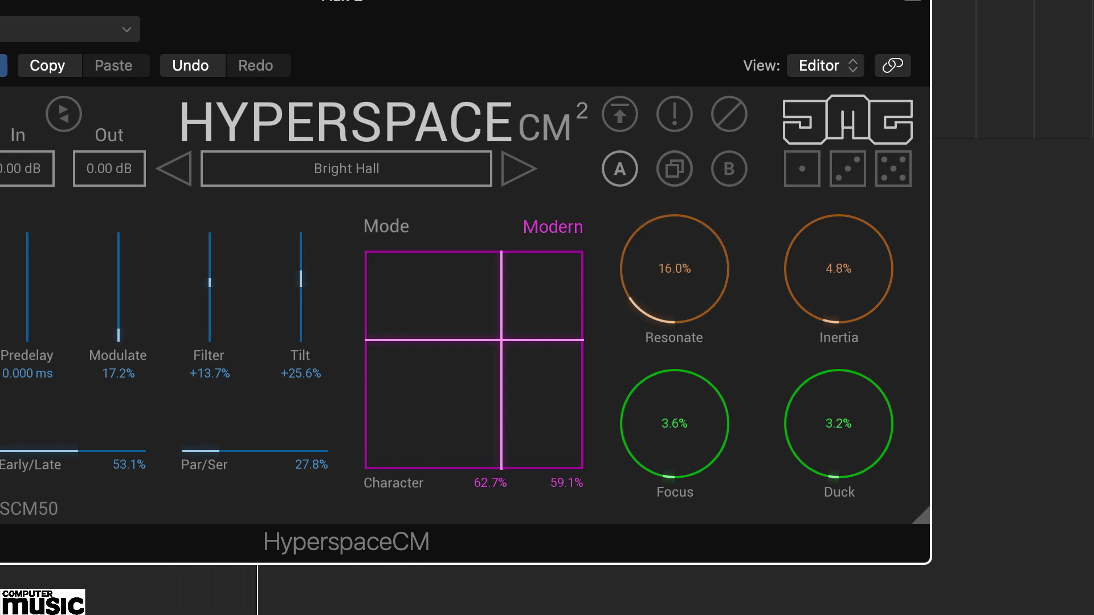
{"action": "left_click_drag", "start_coordinate": [814, 298], "coordinate": [820, 366]}
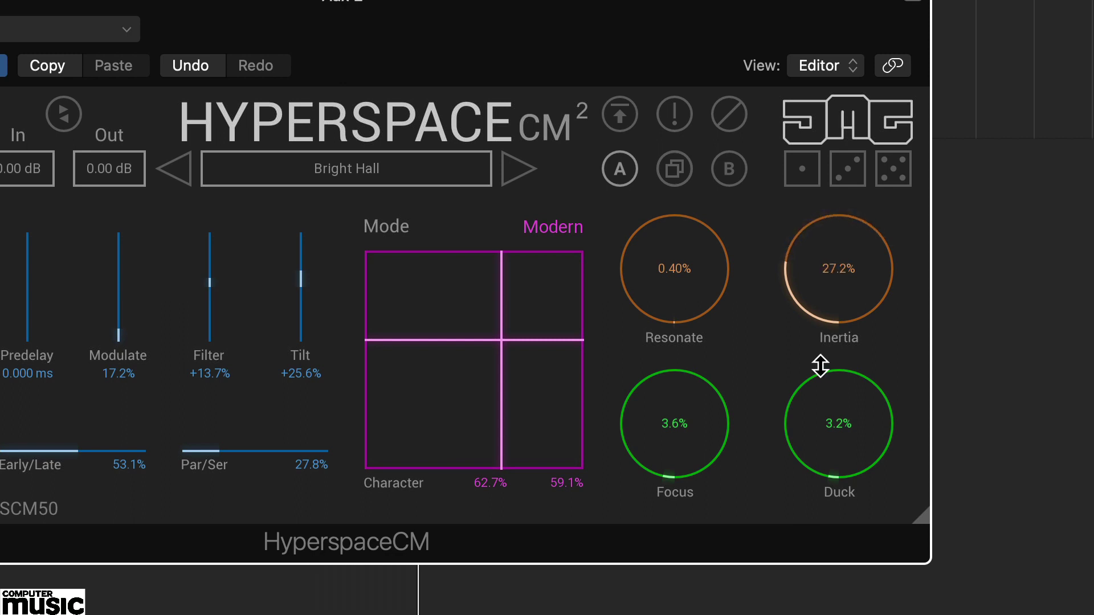
{"action": "left_click_drag", "start_coordinate": [821, 265], "coordinate": [820, 298]}
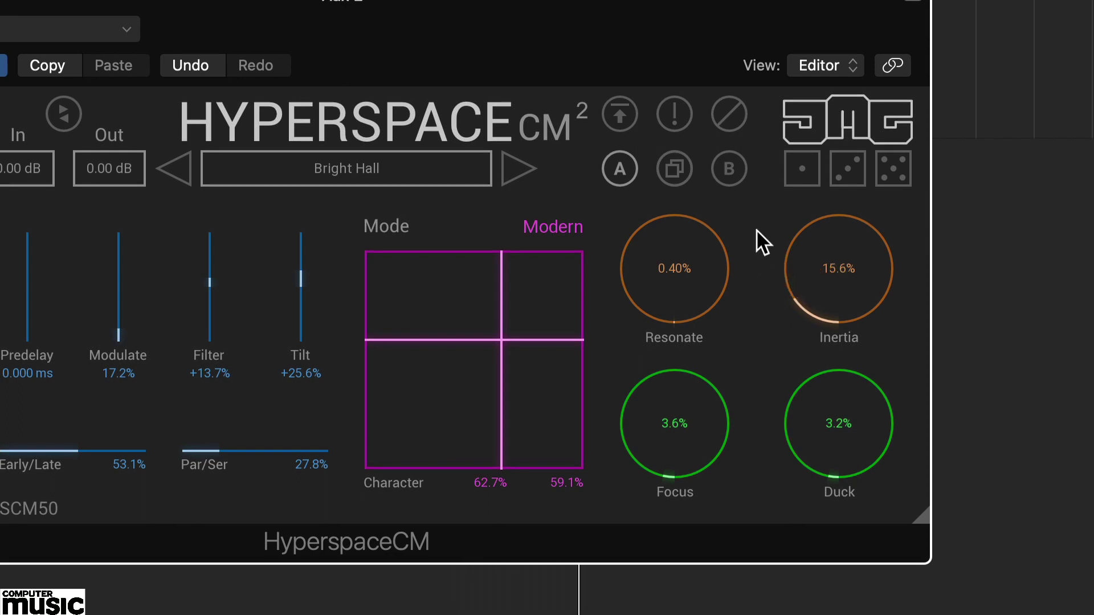
{"action": "left_click", "coordinate": [770, 134]}
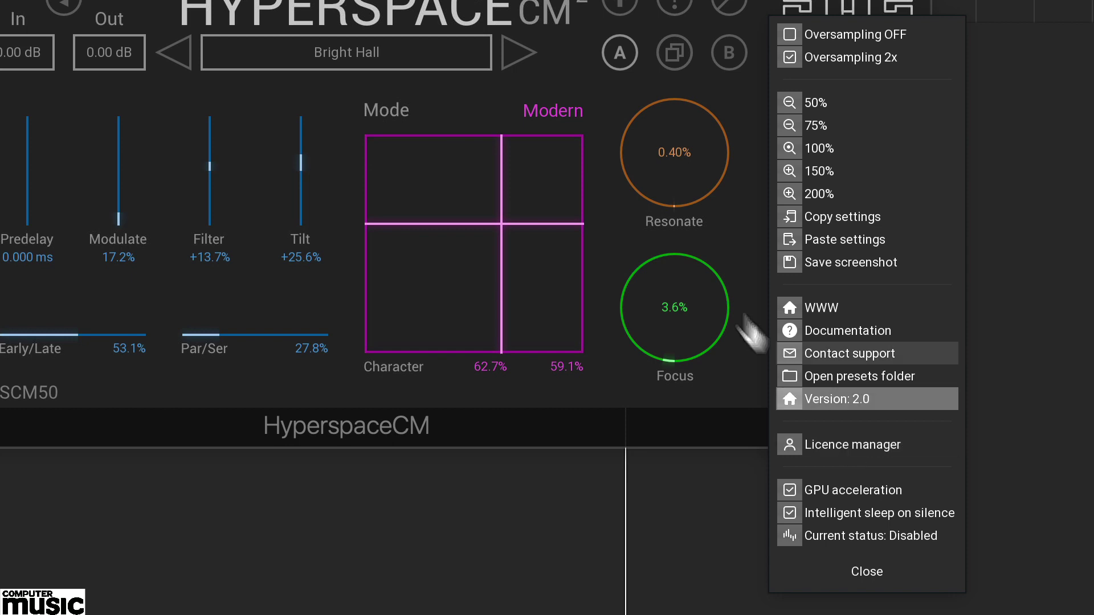
{"action": "left_click", "coordinate": [853, 579]}
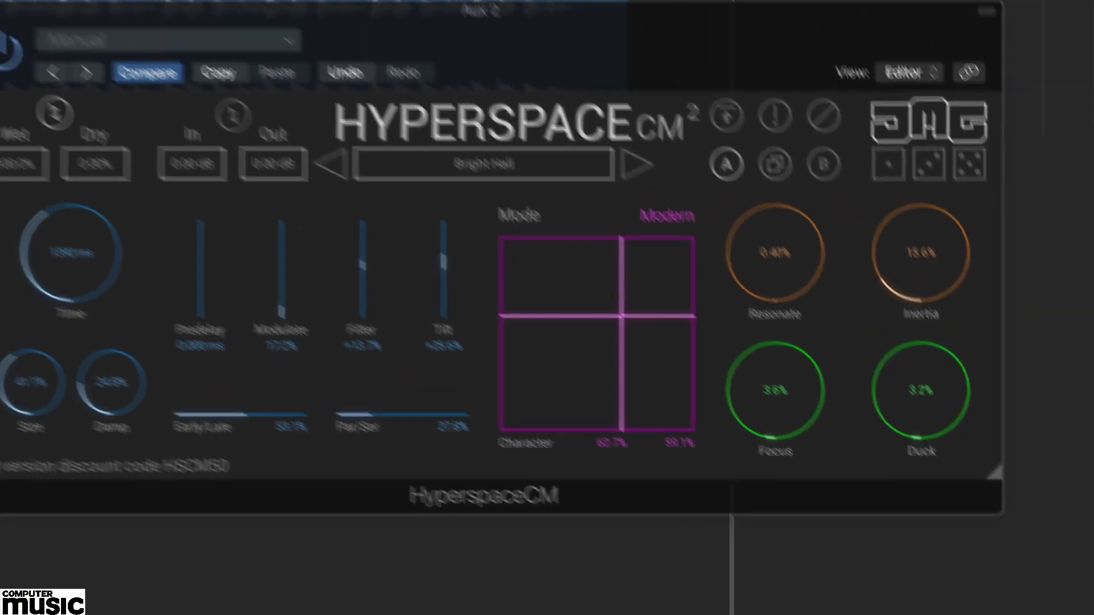
Preview the Creative and Real Spaces preset folders, then close the preset browser.
{"action": "left_click", "coordinate": [325, 52]}
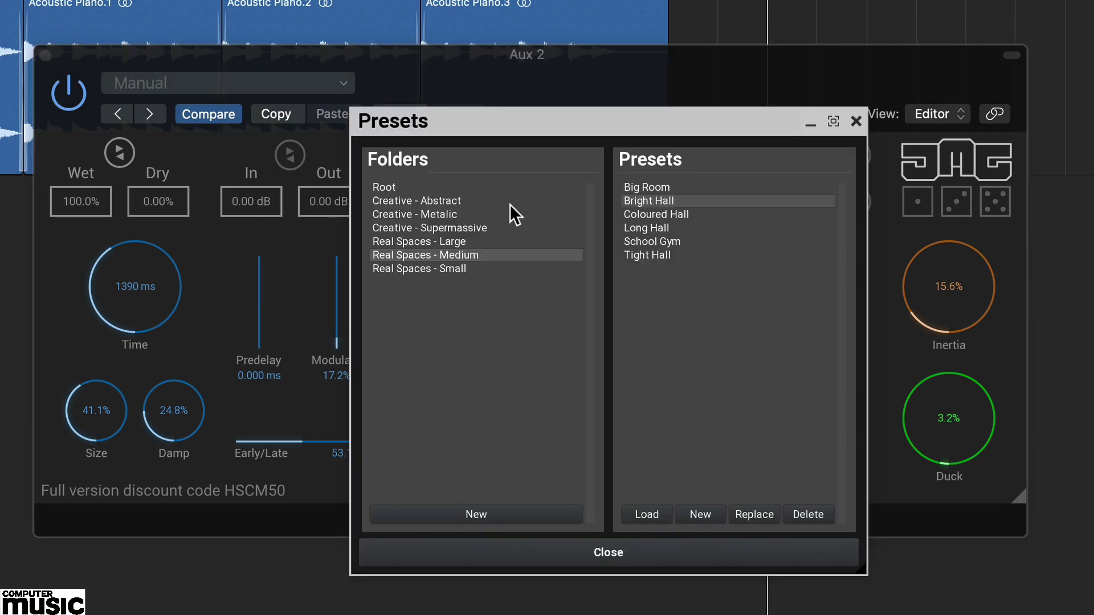
{"action": "left_click", "coordinate": [457, 202]}
{"action": "left_click", "coordinate": [450, 213]}
{"action": "left_click", "coordinate": [447, 227]}
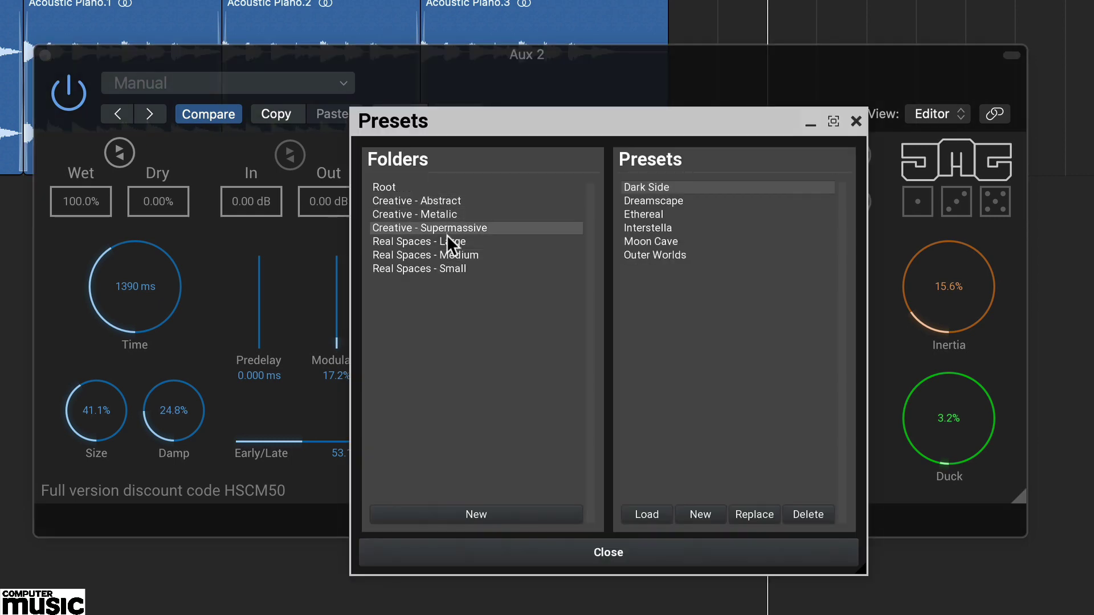
{"action": "left_click", "coordinate": [449, 242]}
{"action": "left_click", "coordinate": [450, 253]}
{"action": "left_click", "coordinate": [448, 267]}
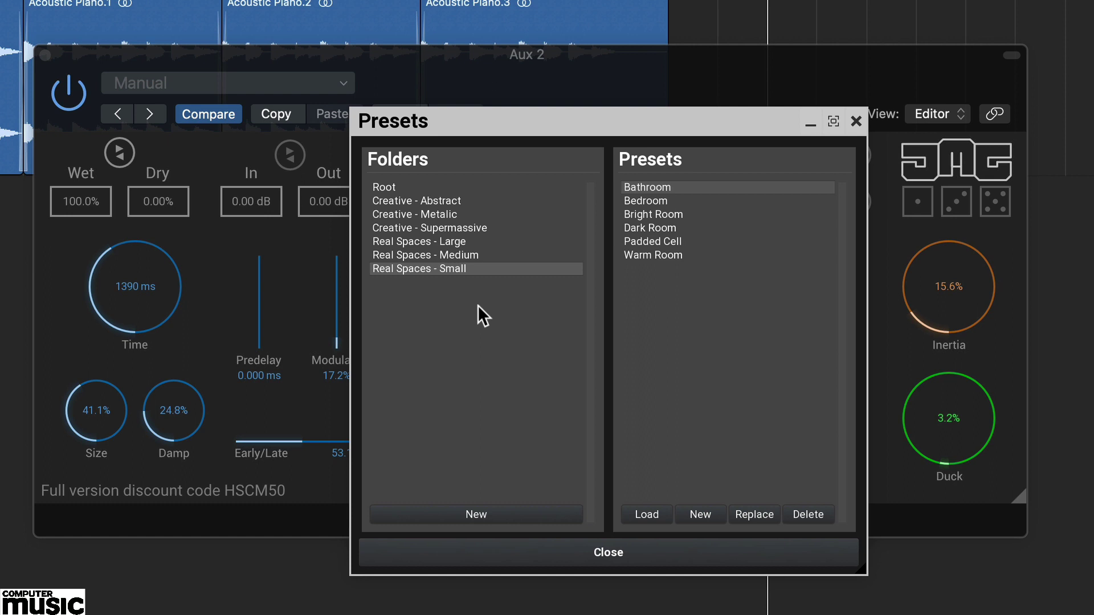
{"action": "left_click", "coordinate": [604, 553]}
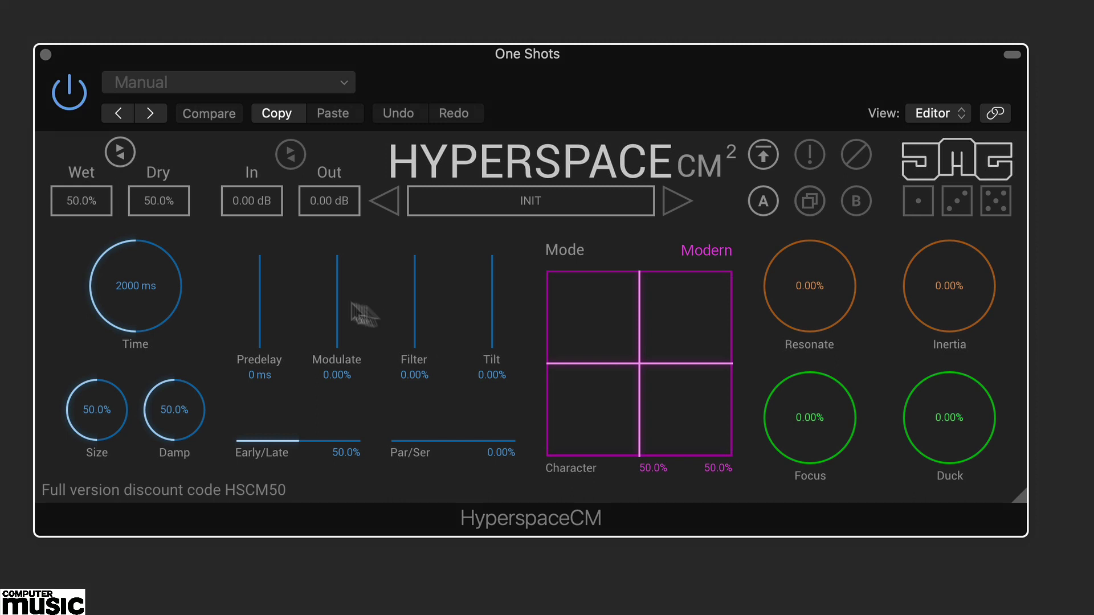
Load the Football Stadium preset from Real Spaces - Large (Classic mode, Time 5853 ms).
{"action": "left_click", "coordinate": [542, 198]}
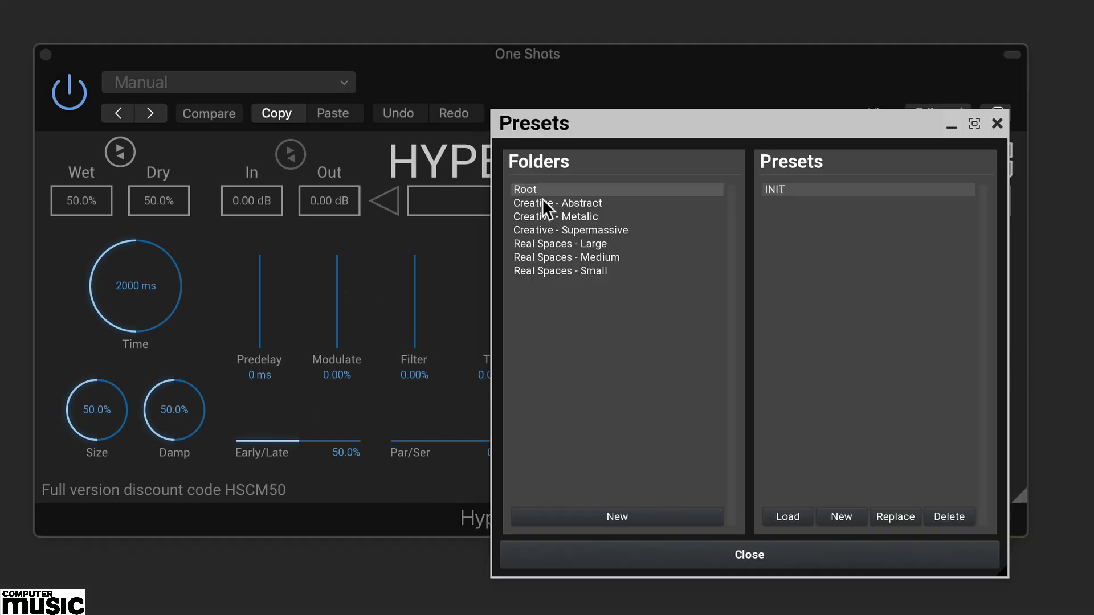
{"action": "left_click", "coordinate": [569, 238]}
{"action": "left_click", "coordinate": [771, 229]}
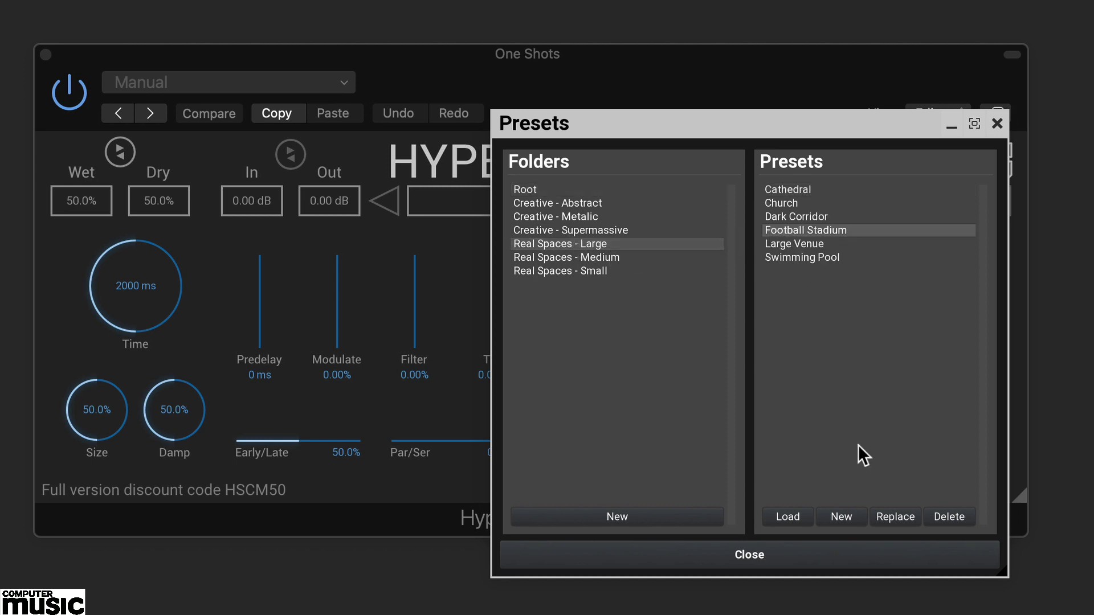
{"action": "left_click", "coordinate": [795, 517]}
{"action": "left_click", "coordinate": [775, 556]}
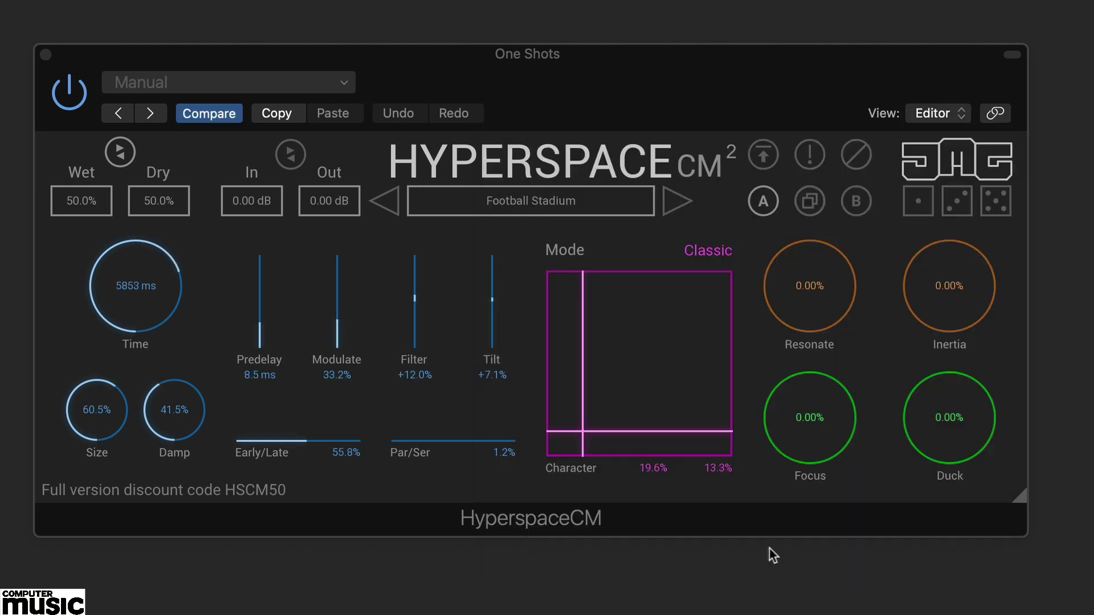
Set Dry to 100.0%, Wet to 59.6% and Inertia to 57.2%.
{"action": "left_click_drag", "start_coordinate": [150, 203], "coordinate": [135, 36]}
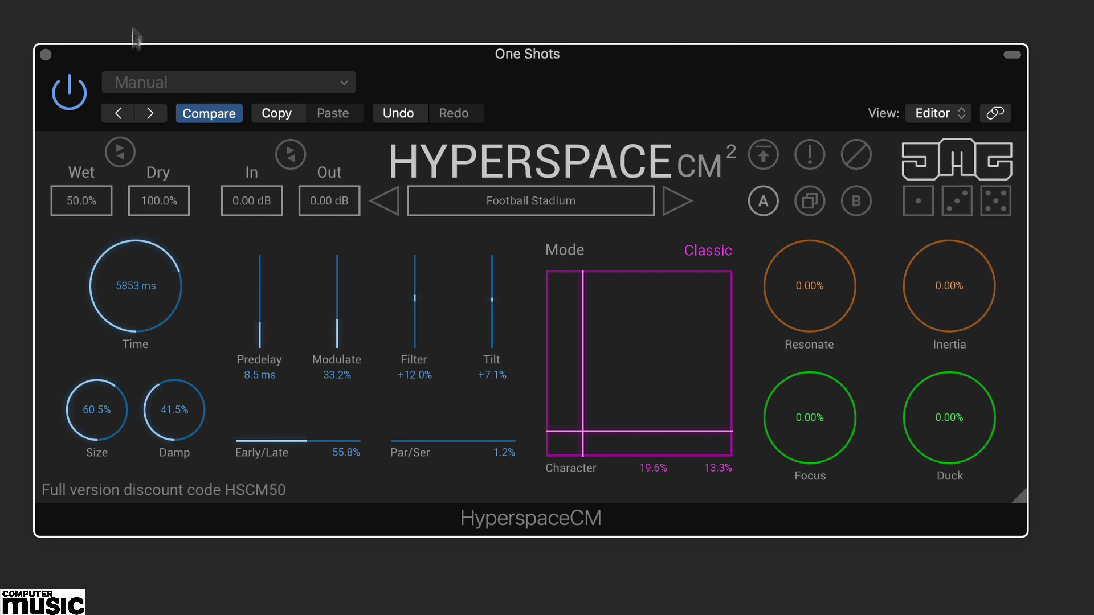
{"action": "left_click_drag", "start_coordinate": [105, 190], "coordinate": [105, 183]}
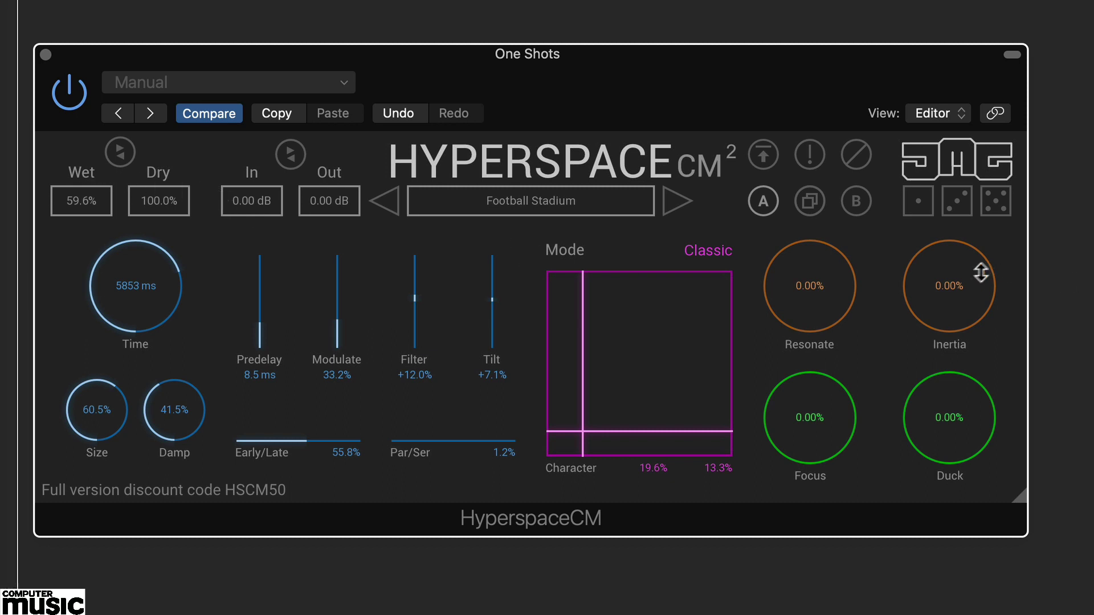
{"action": "left_click_drag", "start_coordinate": [958, 310], "coordinate": [938, 189]}
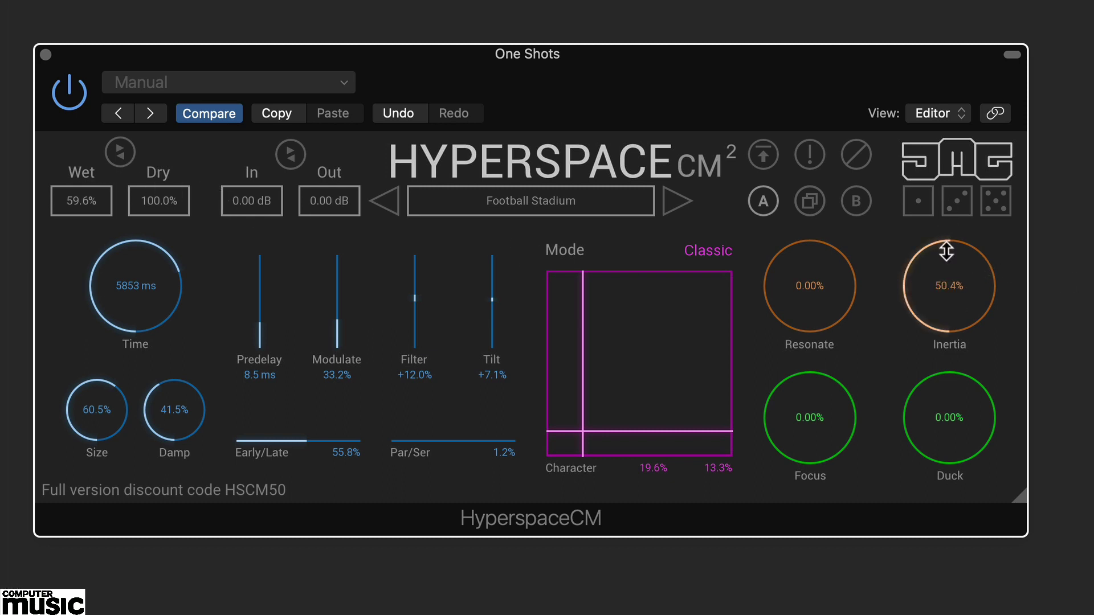
{"action": "left_click_drag", "start_coordinate": [947, 248], "coordinate": [950, 233]}
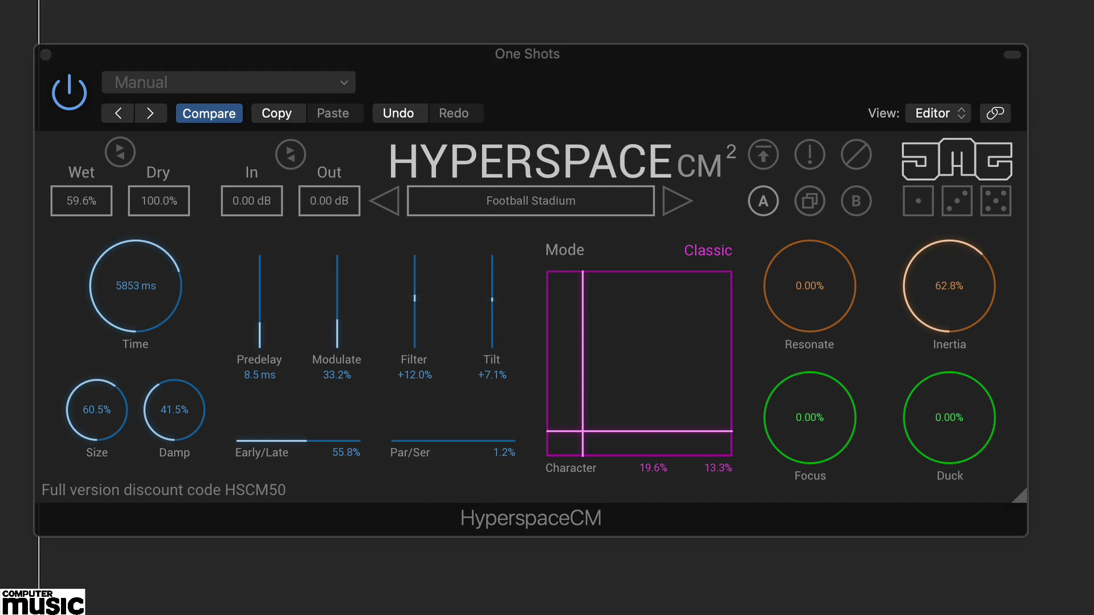
{"action": "left_click_drag", "start_coordinate": [954, 295], "coordinate": [955, 292]}
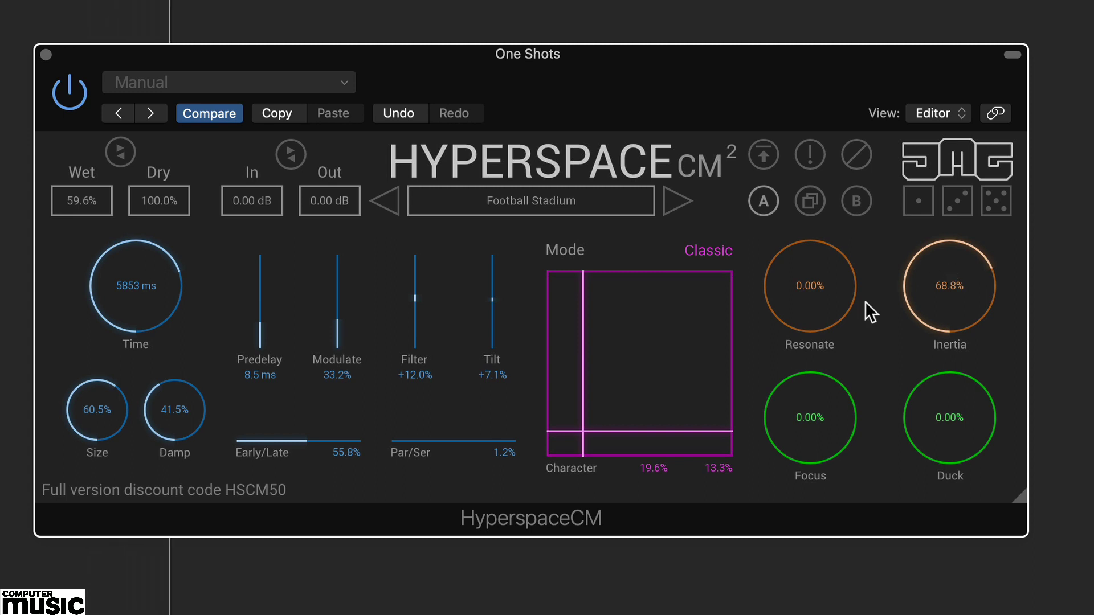
{"action": "left_click_drag", "start_coordinate": [906, 288], "coordinate": [907, 313]}
Move the Character crosshair to the top-right corner, ending at 78.2% / 79.8%.
{"action": "left_click_drag", "start_coordinate": [586, 433], "coordinate": [579, 307]}
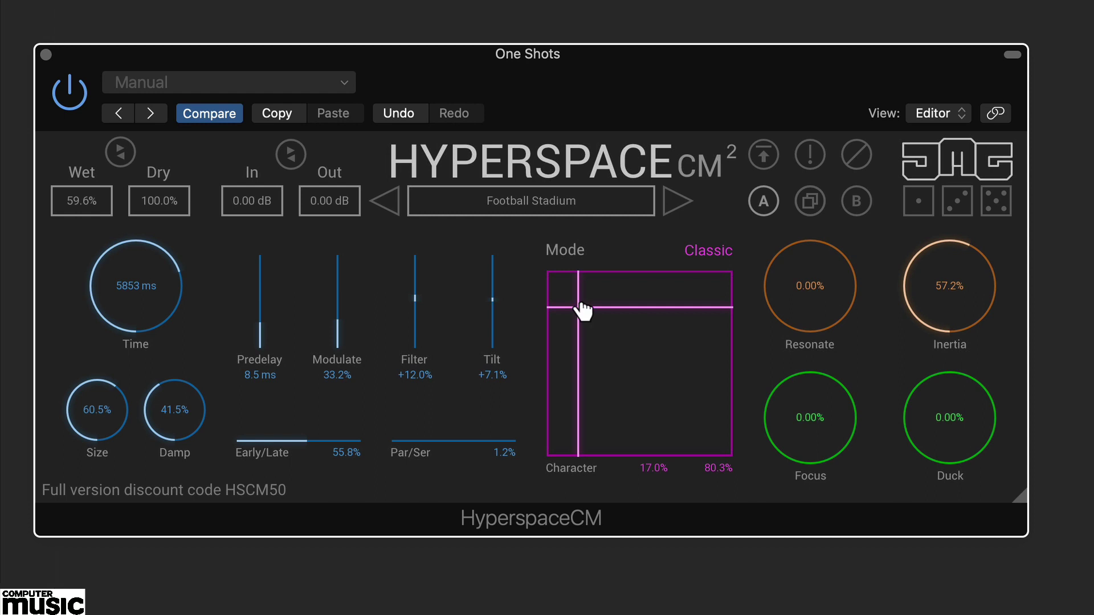
{"action": "left_click_drag", "start_coordinate": [582, 310], "coordinate": [686, 405]}
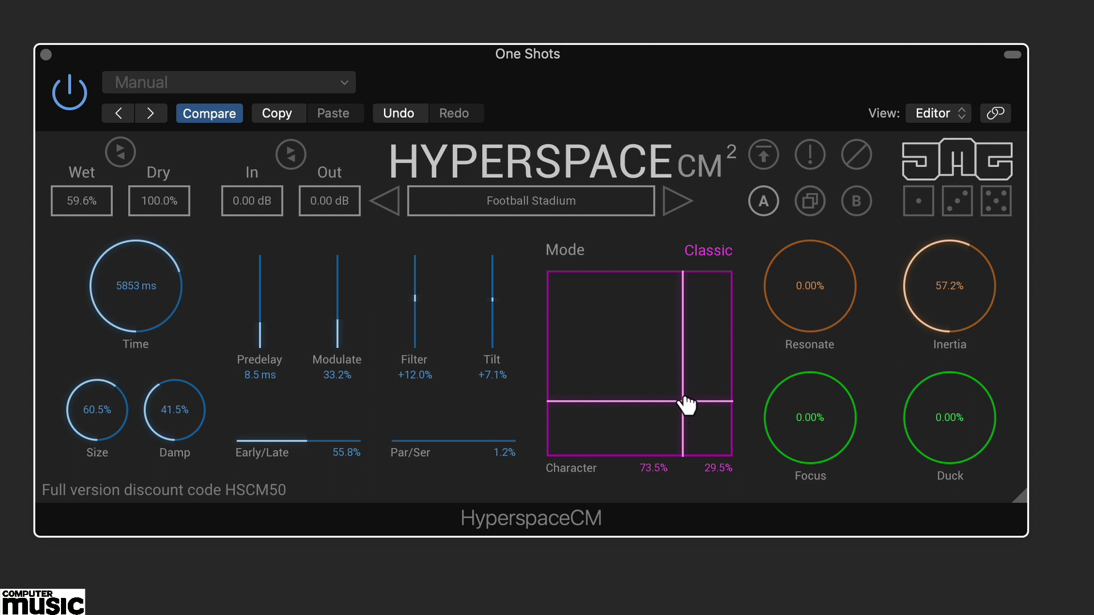
{"action": "left_click_drag", "start_coordinate": [686, 405], "coordinate": [691, 308]}
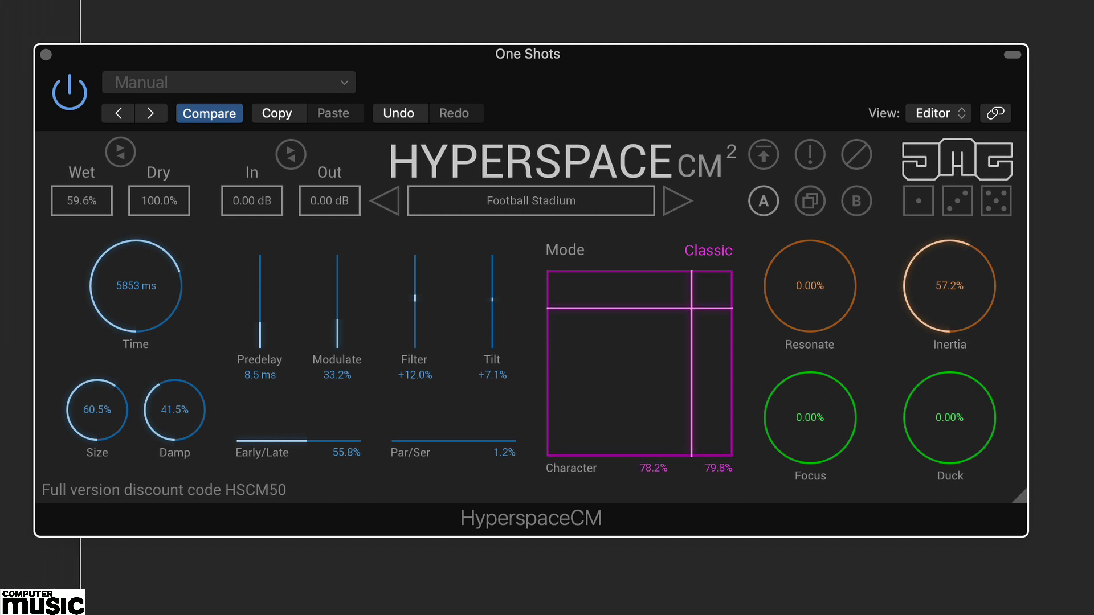